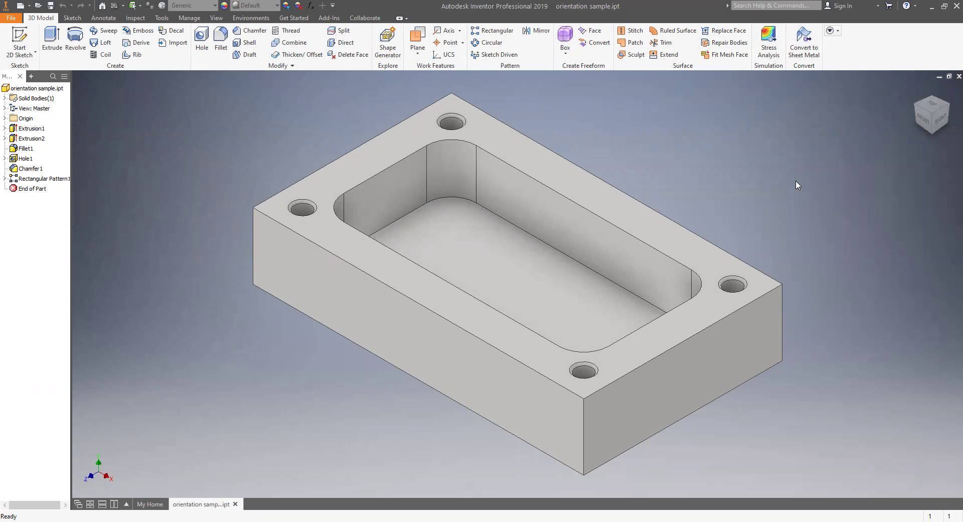
- Zoom and pan around the imported block, checking its front, top and isometric views
{"action": "scroll", "coordinate": [702, 158], "scroll_direction": "up", "scroll_amount": 2}
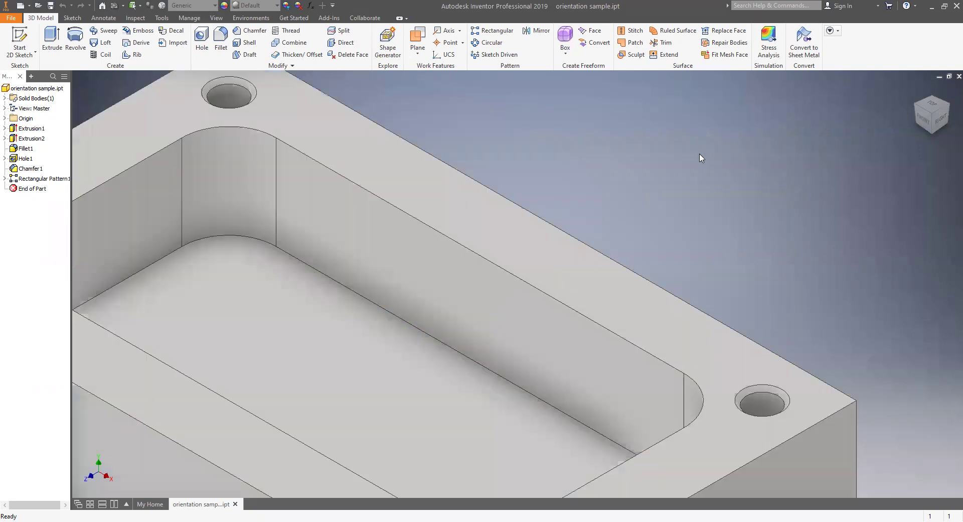
{"action": "scroll", "coordinate": [701, 158], "scroll_direction": "down", "scroll_amount": 5}
{"action": "scroll", "coordinate": [701, 158], "scroll_direction": "up", "scroll_amount": 3}
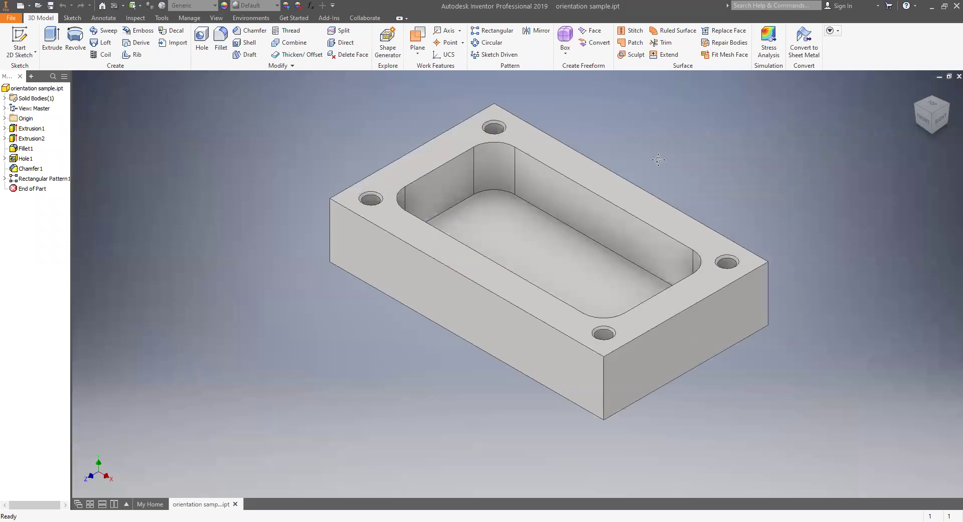
{"action": "middle_click_drag", "start_coordinate": [658, 160], "coordinate": [589, 171]}
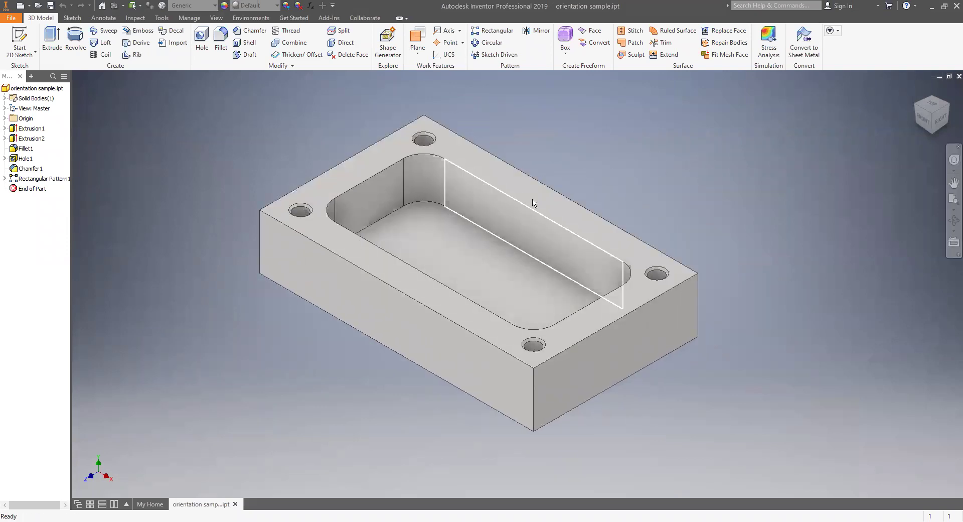
{"action": "left_click", "coordinate": [924, 121]}
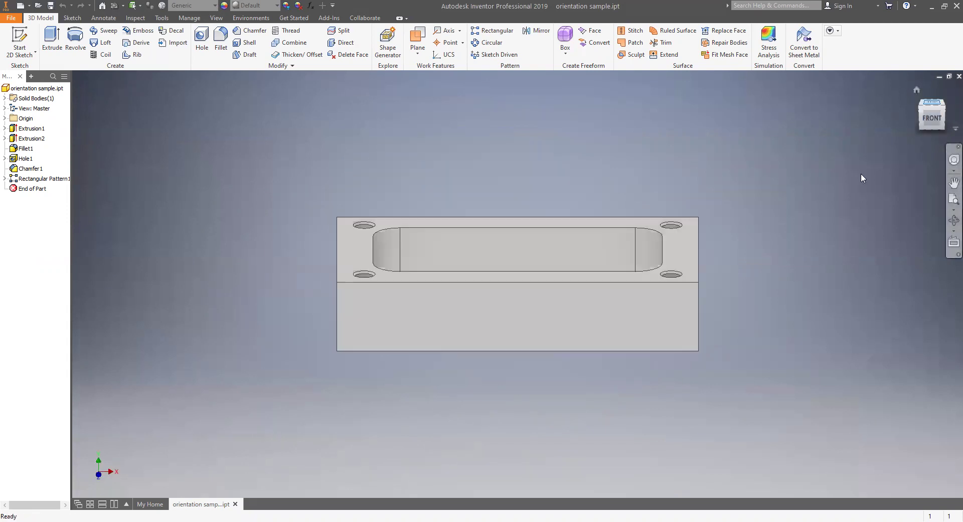
{"action": "key", "text": "F5"}
{"action": "key", "text": "F2"}
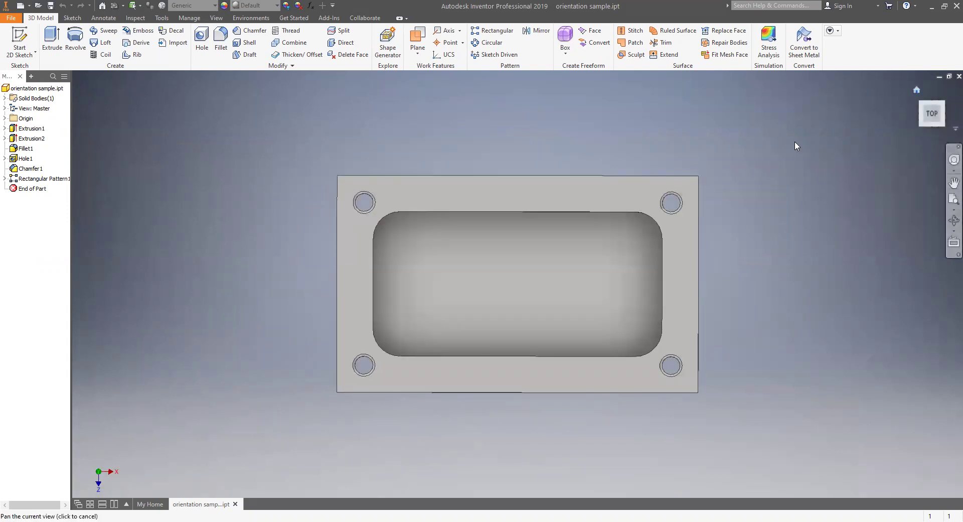
{"action": "key", "text": "F6"}
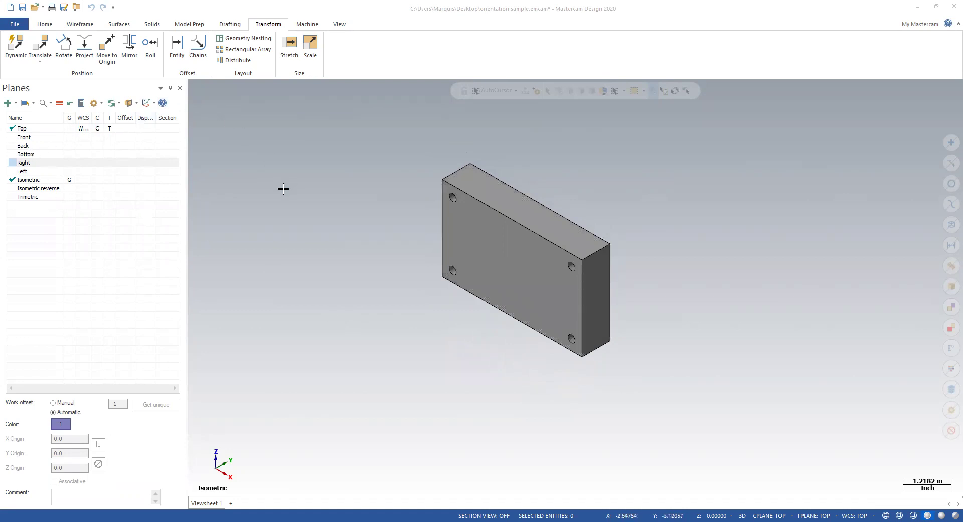
- Switch to Isometric (WCS) view and zoom out slightly
{"action": "right_click", "coordinate": [662, 171]}
{"action": "left_click", "coordinate": [687, 257]}
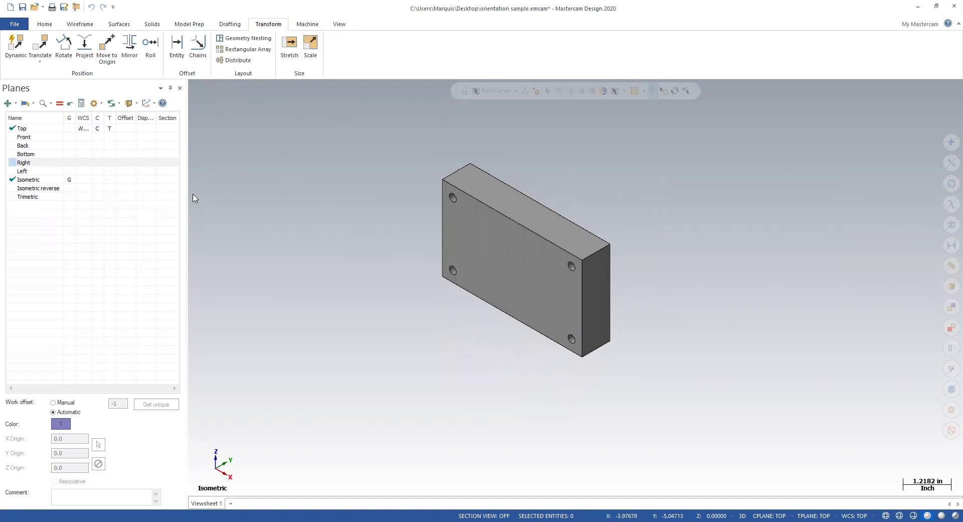
{"action": "scroll", "coordinate": [632, 171], "scroll_direction": "down", "scroll_amount": 1}
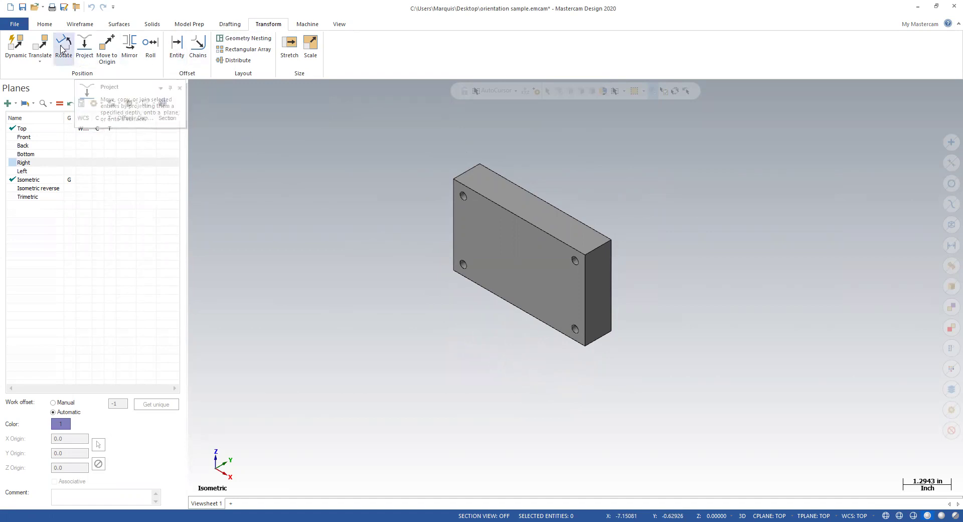
{"action": "left_click", "coordinate": [64, 49]}
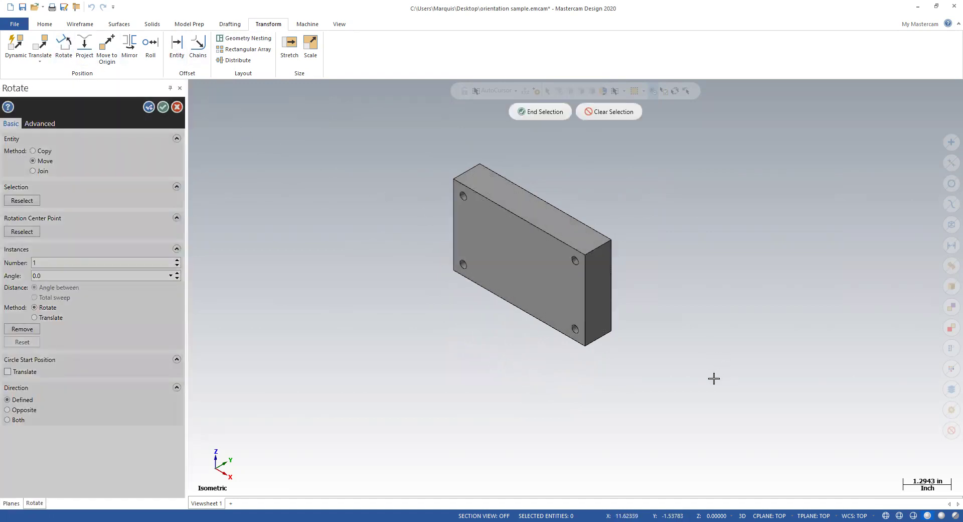
{"action": "left_click_drag", "start_coordinate": [718, 380], "coordinate": [391, 142]}
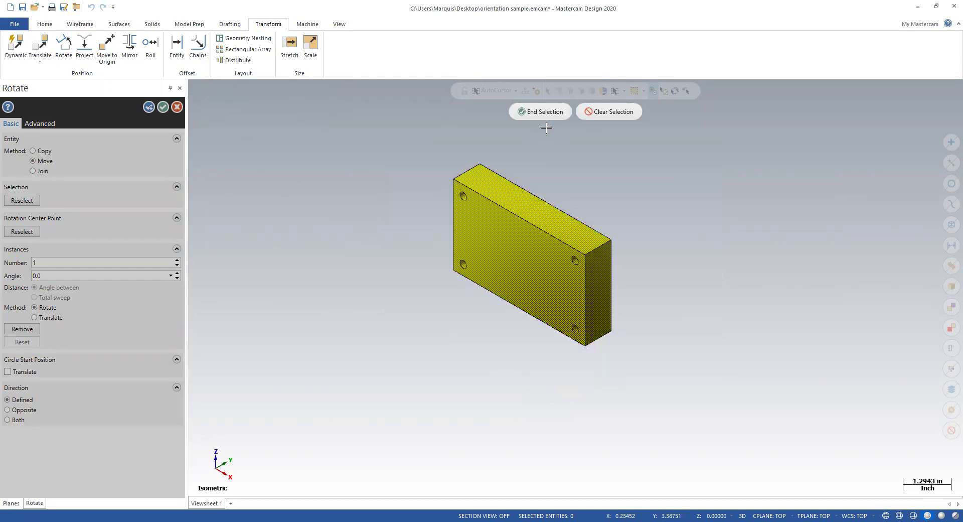
{"action": "left_click", "coordinate": [543, 112]}
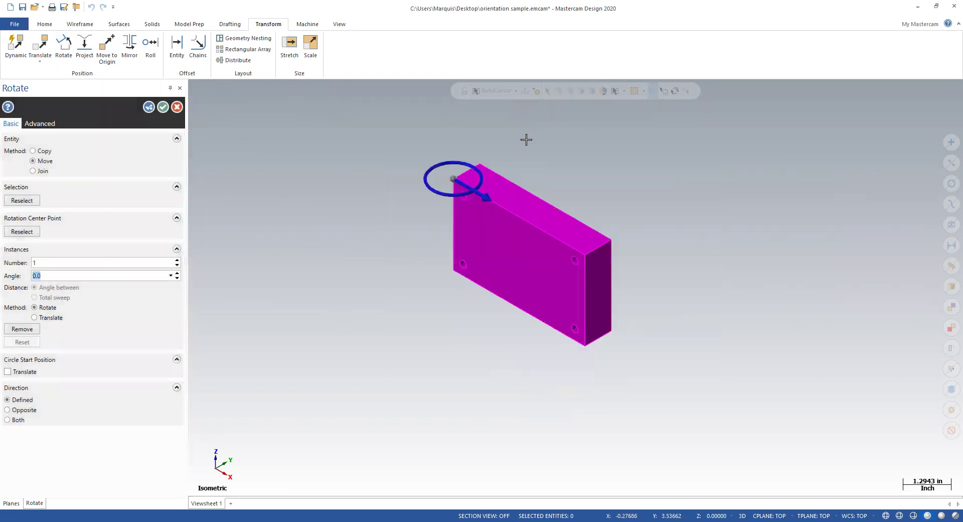
{"action": "left_click", "coordinate": [486, 196]}
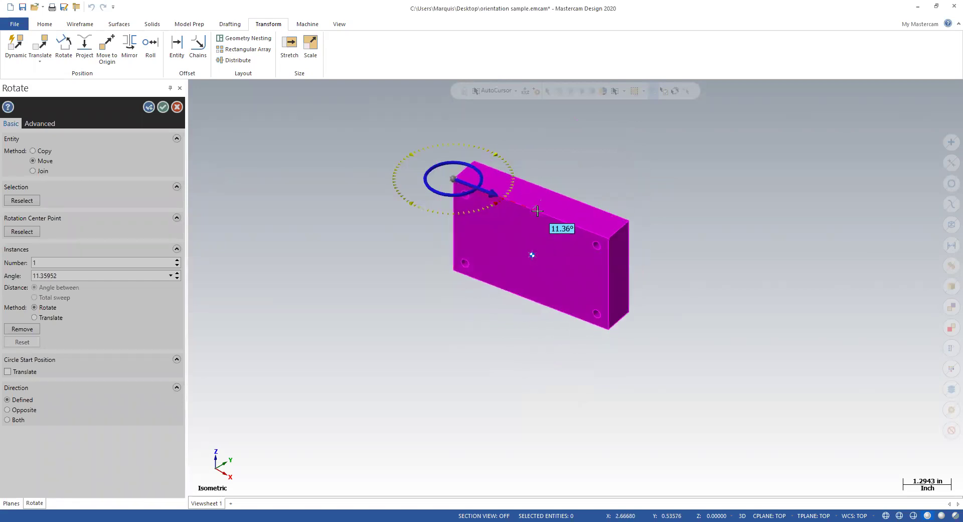
{"action": "left_click", "coordinate": [537, 211]}
{"action": "left_click", "coordinate": [162, 107]}
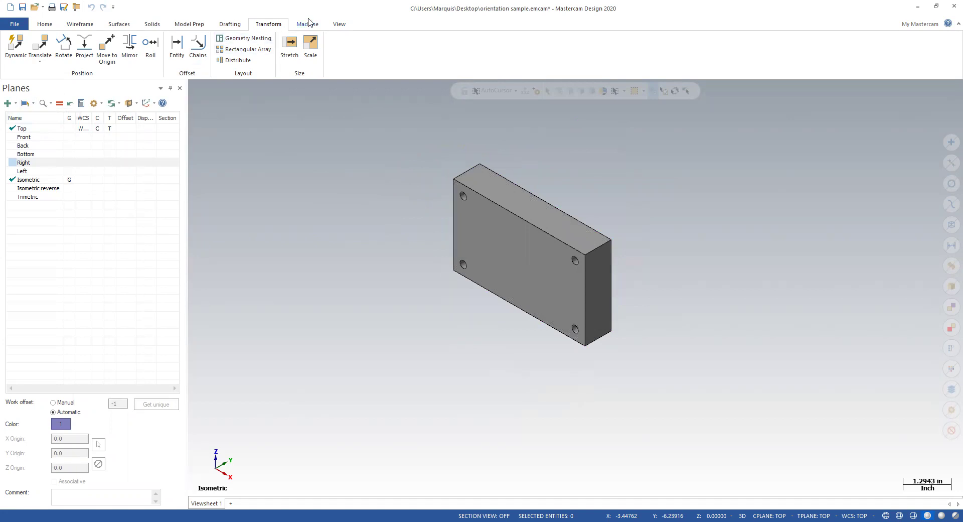
- Set the Right plane as both Cplane and Tplane in the Planes manager
{"action": "left_click", "coordinate": [339, 24]}
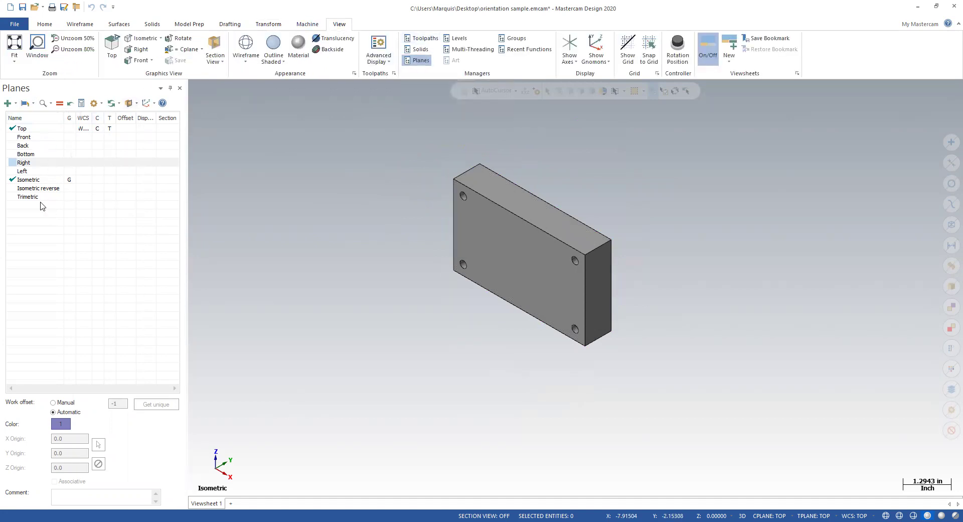
{"action": "left_click", "coordinate": [95, 164]}
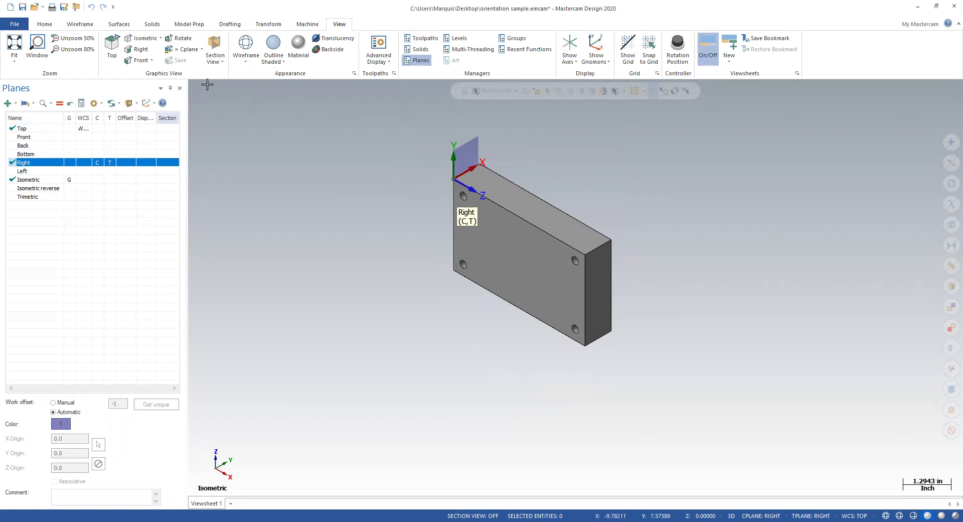
{"action": "left_click", "coordinate": [269, 24]}
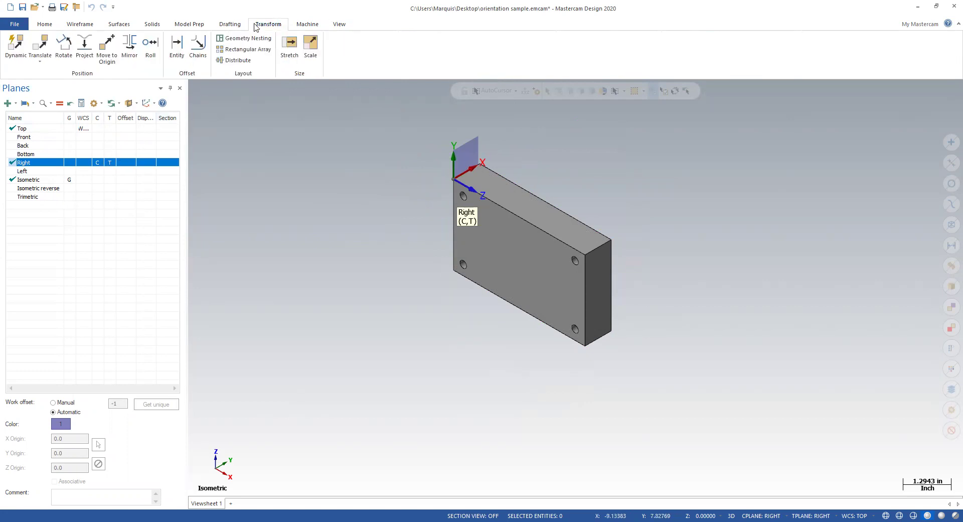
- Window-select the whole block and rotate it 90° so it lies flat with the pocket up
{"action": "left_click", "coordinate": [64, 50]}
{"action": "left_click_drag", "start_coordinate": [618, 343], "coordinate": [662, 371]}
{"action": "left_click_drag", "start_coordinate": [491, 263], "coordinate": [394, 144]}
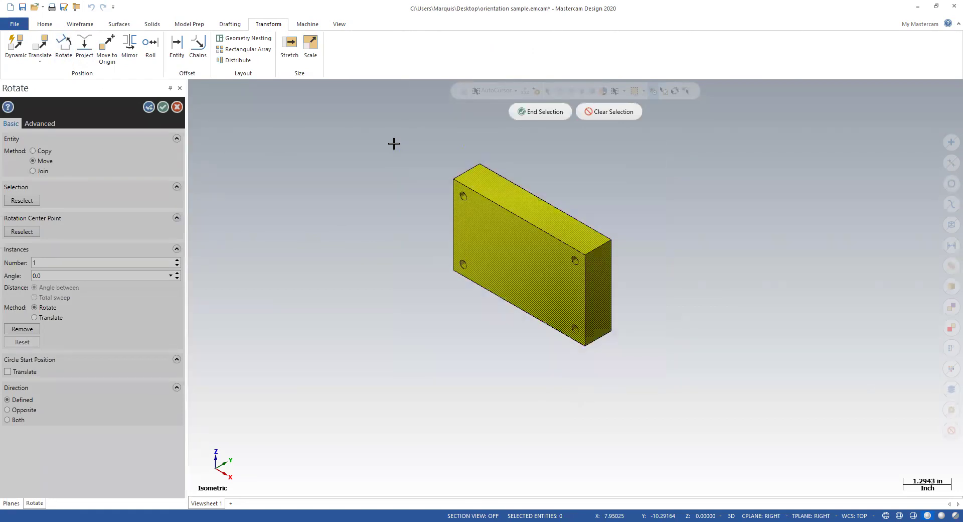
{"action": "left_click", "coordinate": [542, 112]}
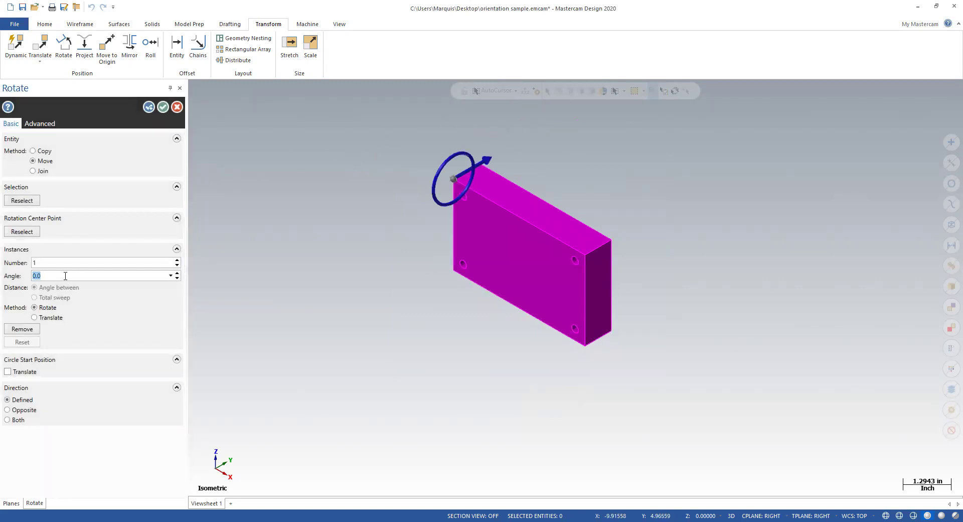
{"action": "type", "text": "90"}
{"action": "key", "text": "Tab"}
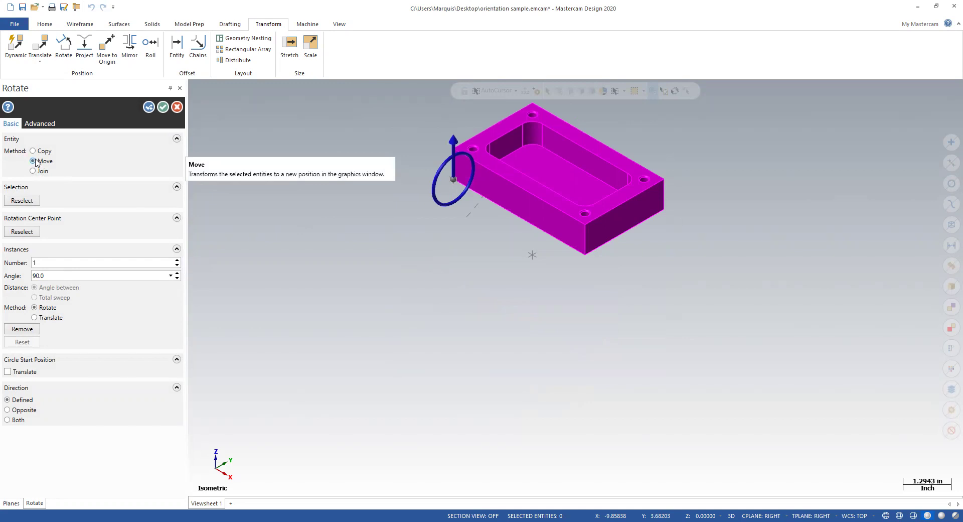
{"action": "left_click", "coordinate": [163, 107]}
{"action": "scroll", "coordinate": [426, 258], "scroll_direction": "up", "scroll_amount": 2}
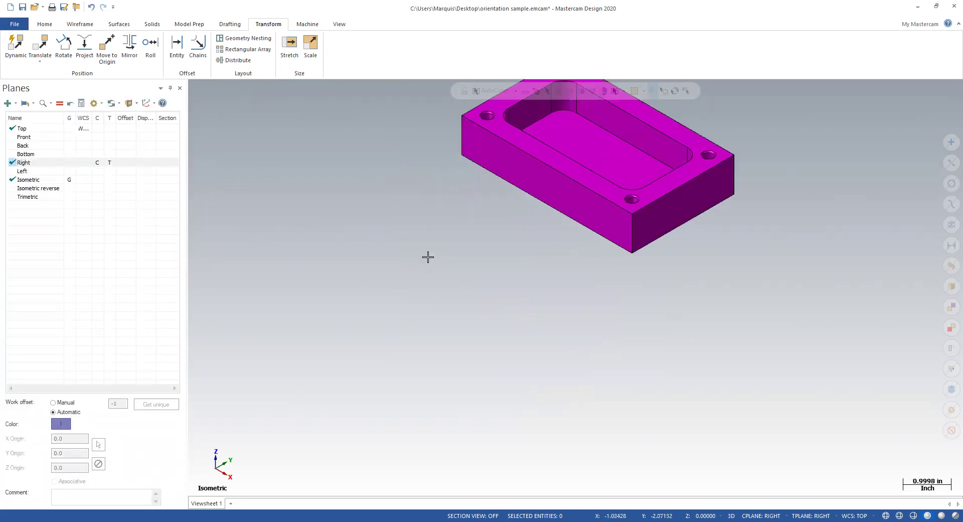
{"action": "scroll", "coordinate": [432, 165], "scroll_direction": "down", "scroll_amount": 4}
{"action": "scroll", "coordinate": [497, 135], "scroll_direction": "up", "scroll_amount": 2}
{"action": "right_click", "coordinate": [504, 136]}
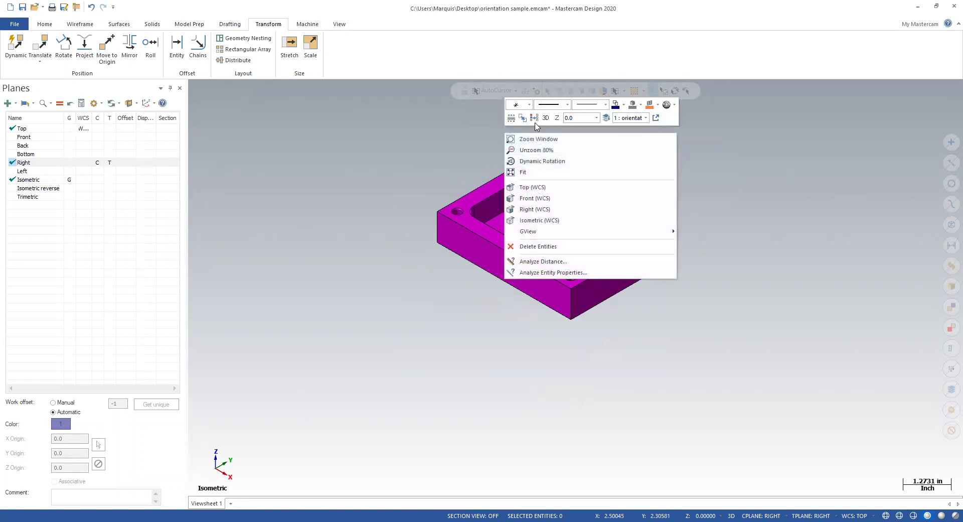
{"action": "left_click", "coordinate": [529, 161]}
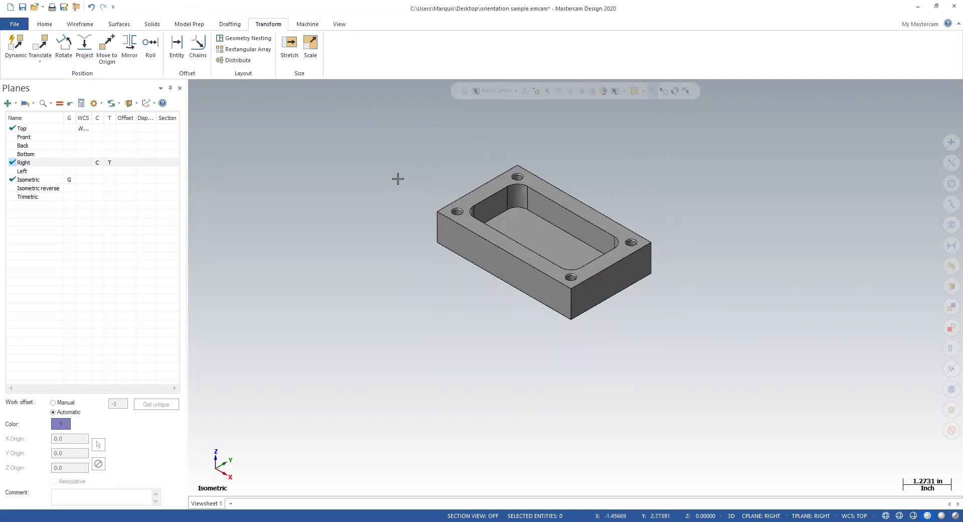
- Undo the 90° rotation, then turn the view with Alt+arrow keys until the pocket faces up
{"action": "left_click", "coordinate": [90, 7]}
{"action": "scroll", "coordinate": [501, 212], "scroll_direction": "down", "scroll_amount": 2}
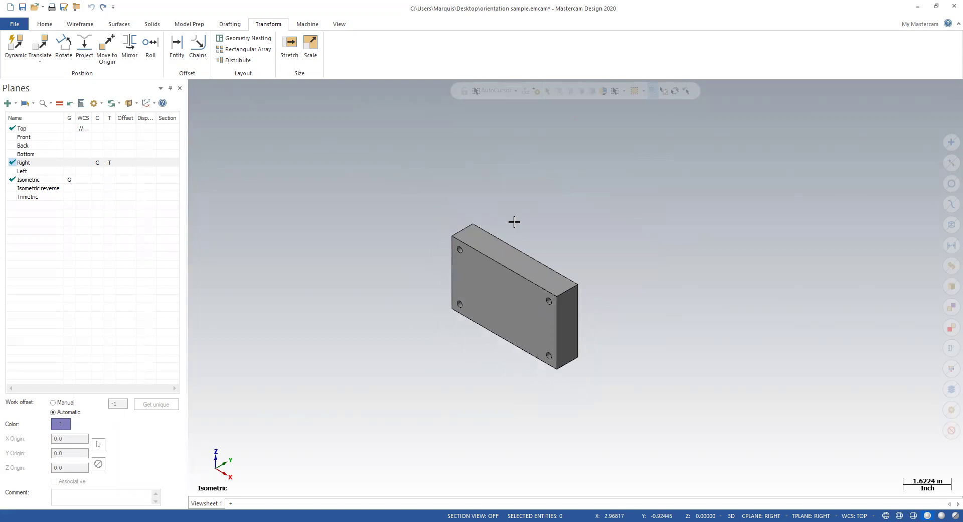
{"action": "key", "text": "alt+Up"}
{"action": "key", "text": "alt+Up"}
{"action": "key", "text": "alt+Up"}
{"action": "key", "text": "alt+Up"}
{"action": "key", "text": "alt+Up"}
{"action": "key", "text": "alt+Up"}
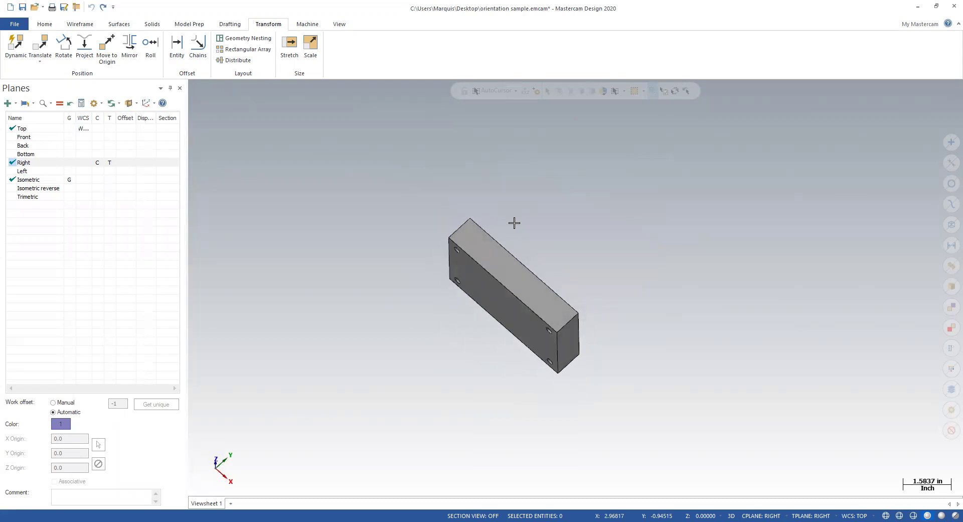
{"action": "key", "text": "alt+Up"}
{"action": "key", "text": "alt+Up"}
{"action": "key", "text": "alt+Up"}
{"action": "key", "text": "alt+Up"}
{"action": "key", "text": "alt+Up"}
{"action": "key", "text": "alt+Up"}
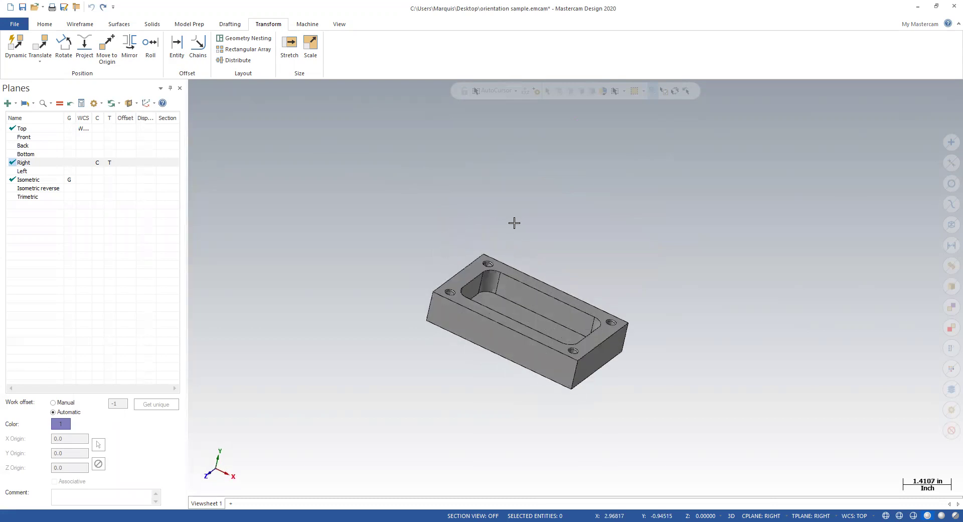
{"action": "key", "text": "alt+Left"}
{"action": "key", "text": "alt+Left"}
{"action": "key", "text": "alt+Left"}
{"action": "key", "text": "alt+Left"}
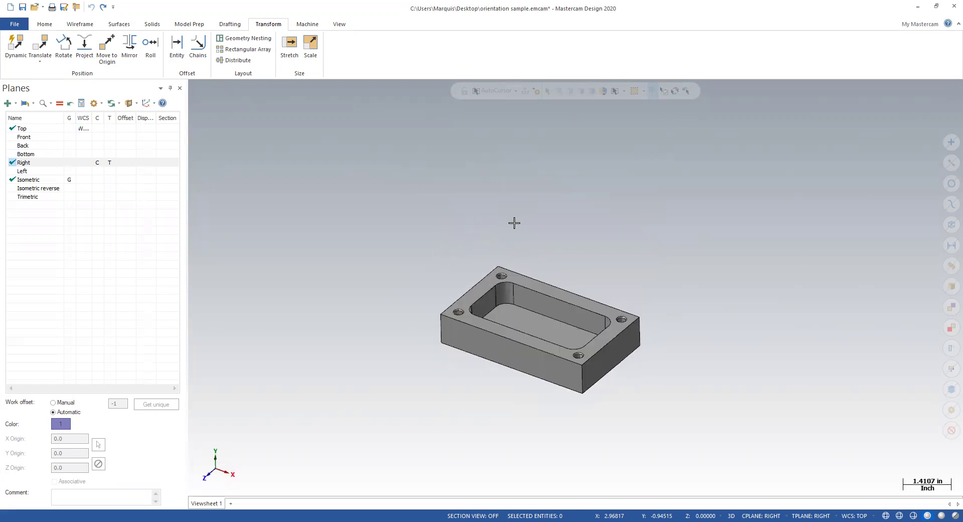
{"action": "key", "text": "alt+Left"}
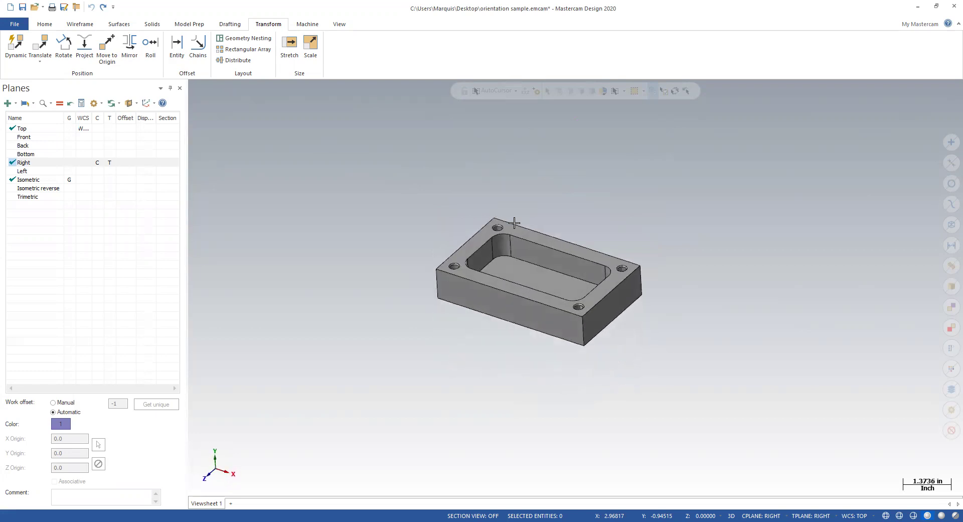
- Create a plane from the block's pocket face, accepting candidate Plane 2 of 8 with Z up
{"action": "left_click", "coordinate": [15, 104]}
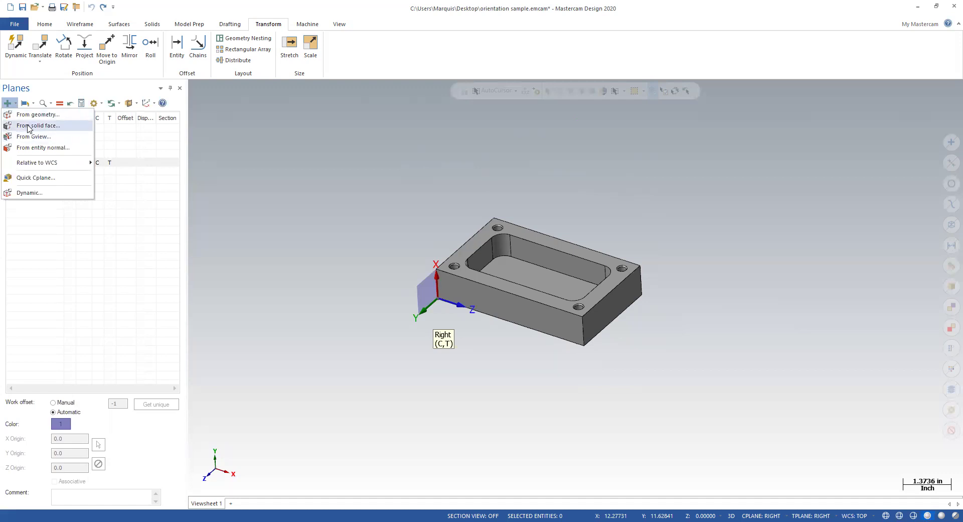
{"action": "left_click", "coordinate": [30, 126]}
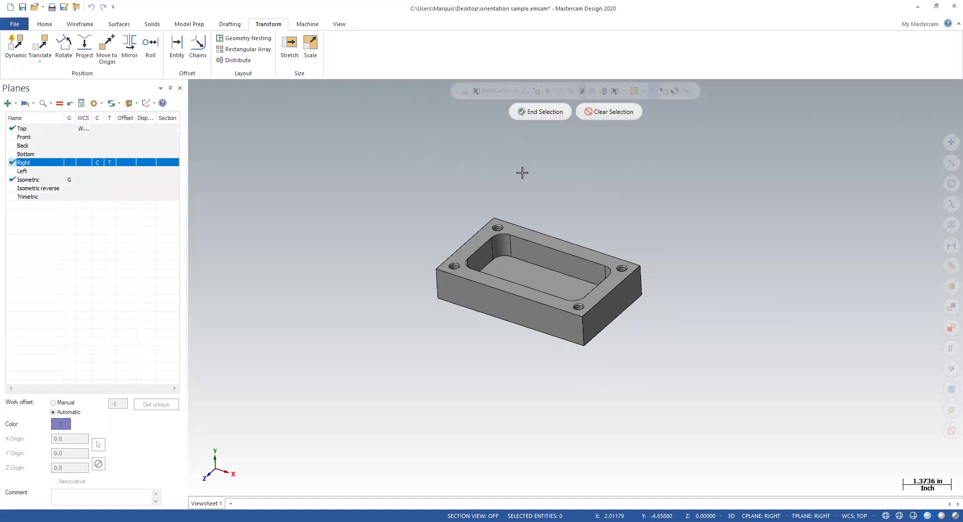
{"action": "left_click", "coordinate": [512, 229]}
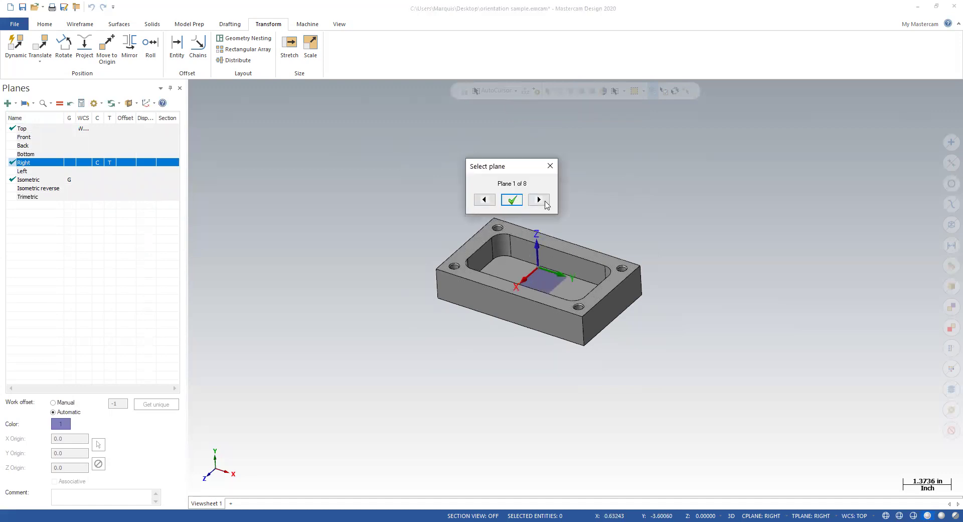
{"action": "left_click", "coordinate": [539, 200]}
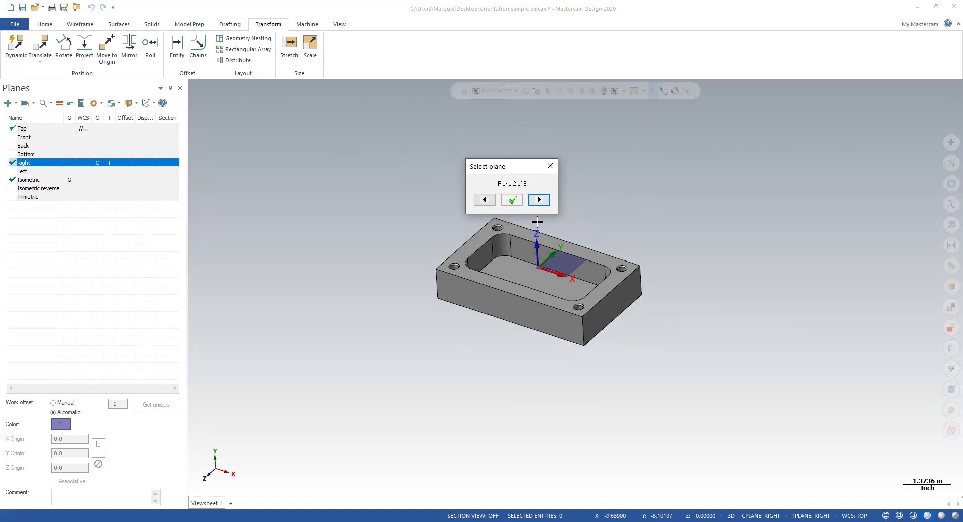
{"action": "left_click", "coordinate": [512, 200]}
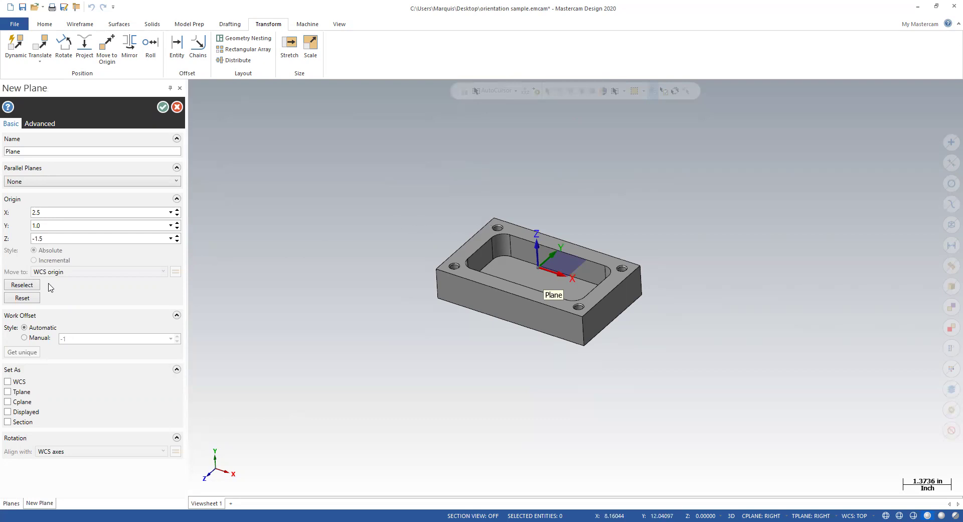
- Relocate the new plane's origin to the block's top corner and save the plane
{"action": "left_click", "coordinate": [22, 285]}
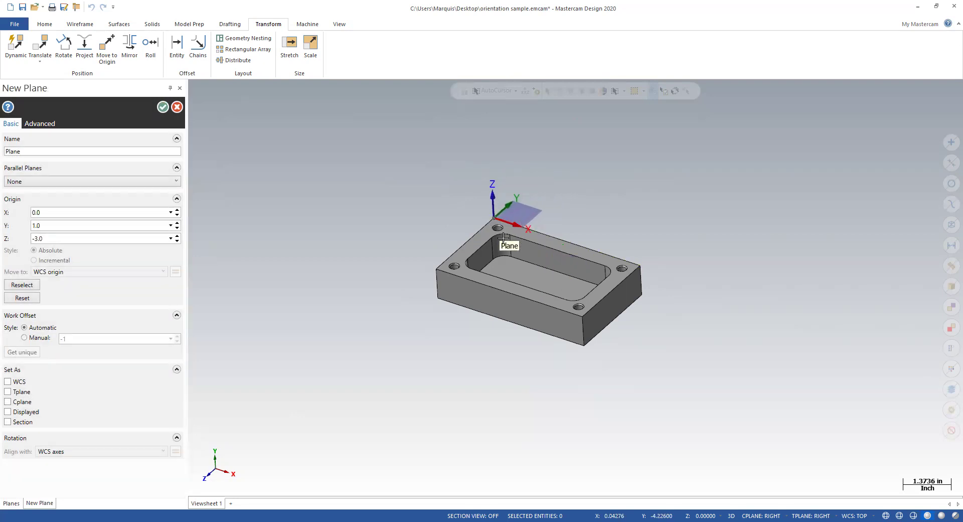
{"action": "left_click", "coordinate": [495, 218]}
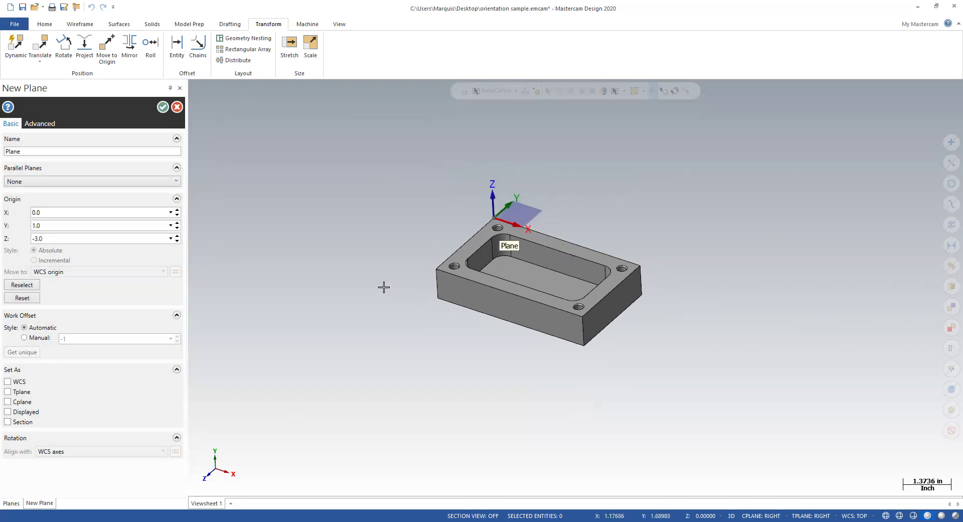
{"action": "left_click", "coordinate": [163, 107]}
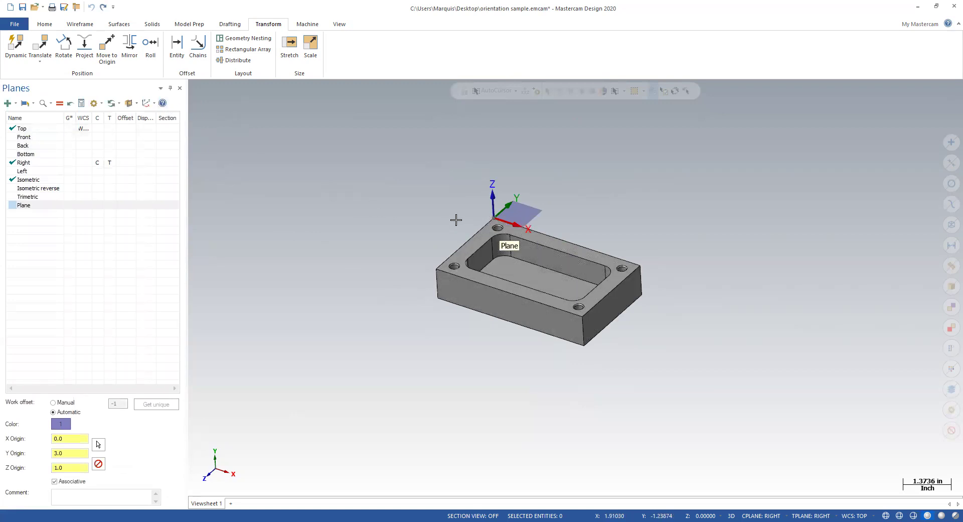
- Rename Plane to 'New Orientation' and set it as WCS, Cplane and Tplane
{"action": "right_click", "coordinate": [408, 145]}
{"action": "left_click", "coordinate": [431, 234]}
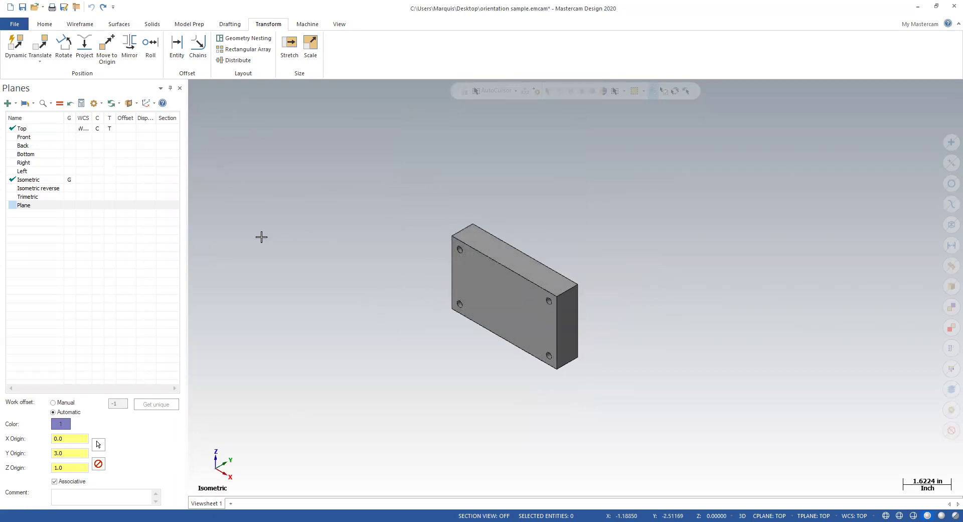
{"action": "left_click", "coordinate": [28, 206]}
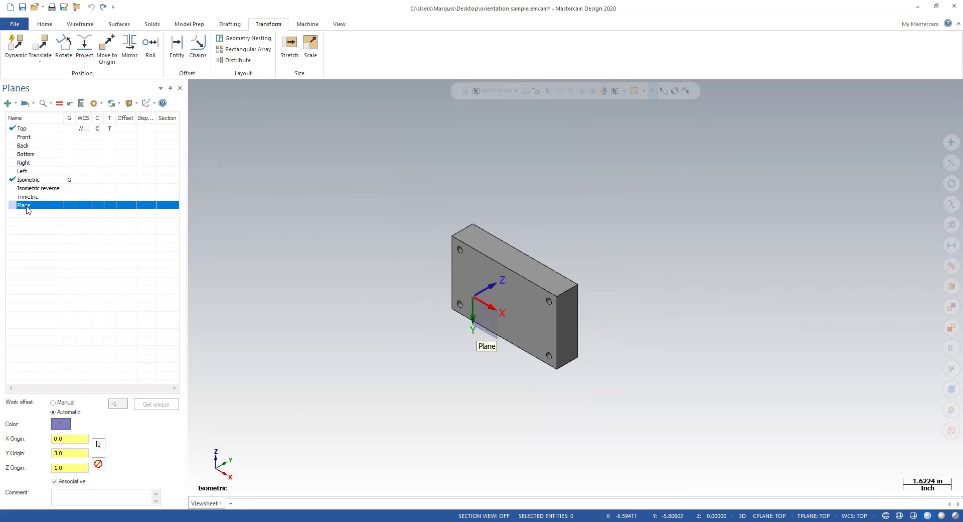
{"action": "left_click", "coordinate": [27, 206]}
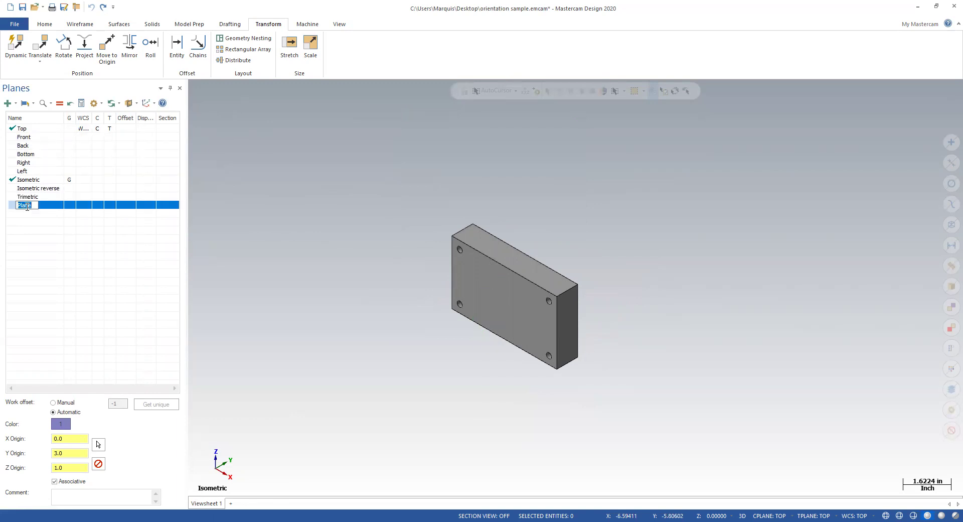
{"action": "type", "text": "New Orientation"}
{"action": "key", "text": "Return"}
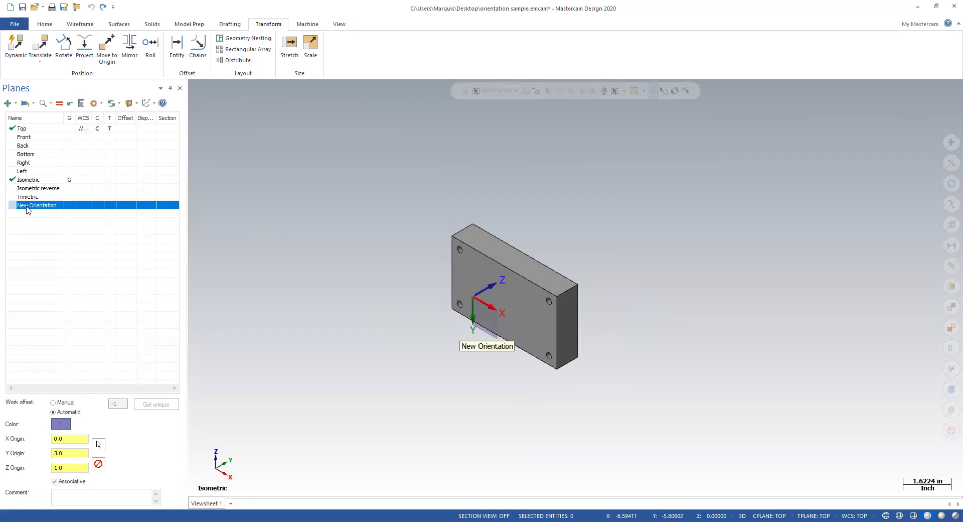
{"action": "left_click", "coordinate": [80, 206]}
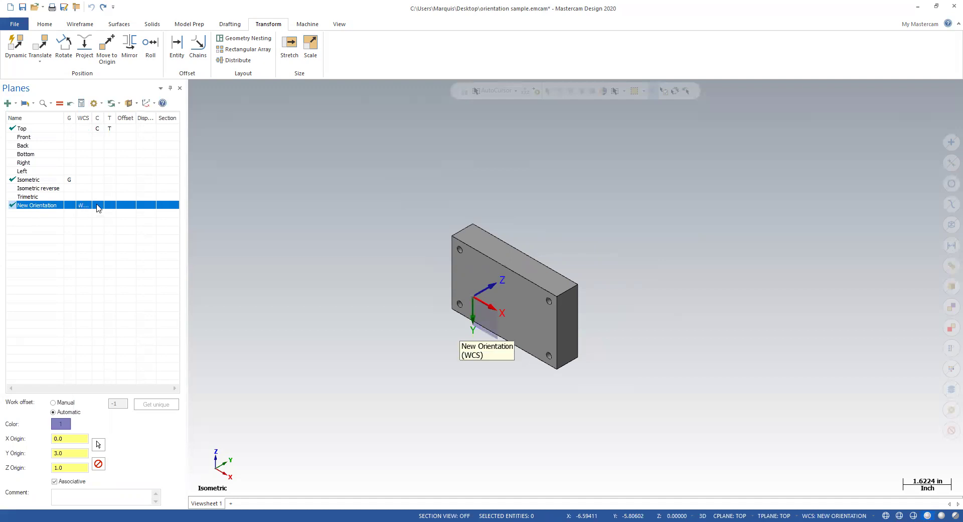
{"action": "left_click", "coordinate": [98, 206]}
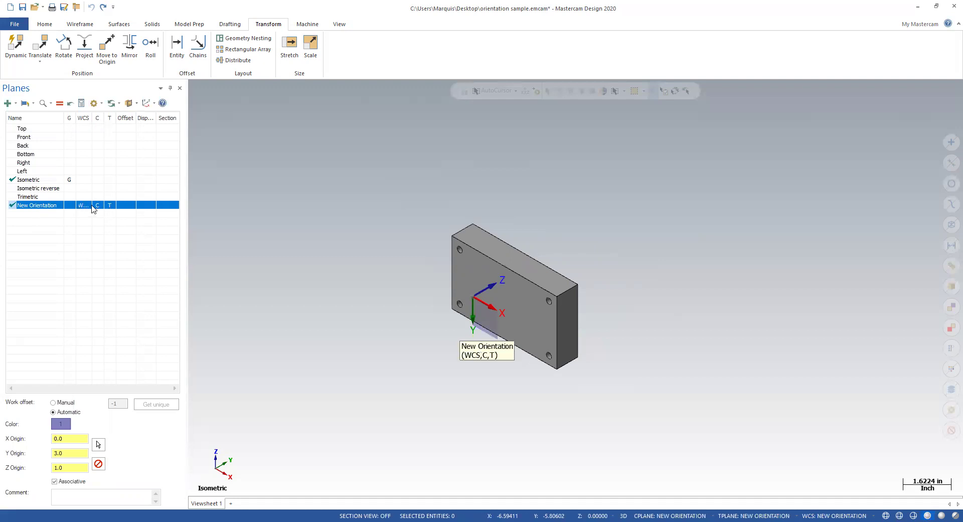
- Cycle through Isometric, Top, Front and back to Isometric (WCS) views to verify the block
{"action": "right_click", "coordinate": [356, 136]}
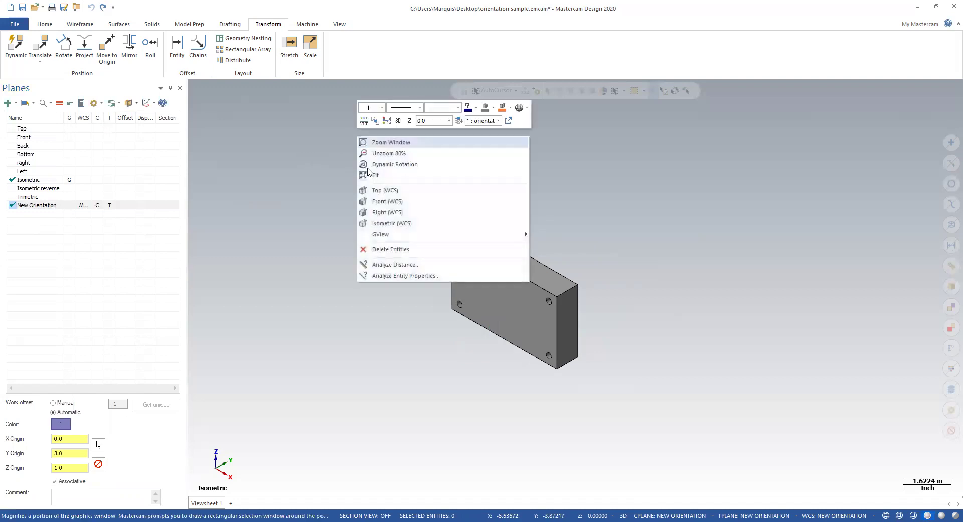
{"action": "left_click", "coordinate": [390, 223]}
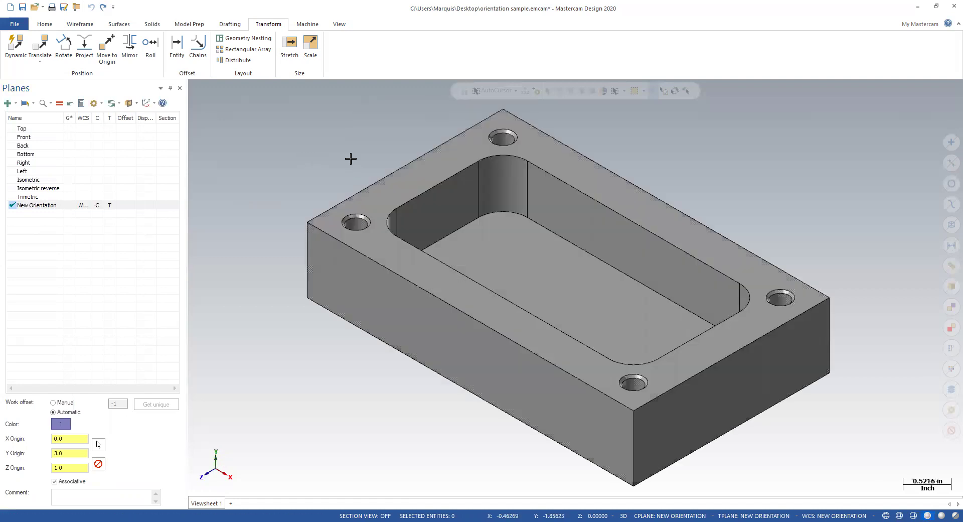
{"action": "scroll", "coordinate": [351, 157], "scroll_direction": "down", "scroll_amount": 3}
{"action": "right_click", "coordinate": [313, 122]}
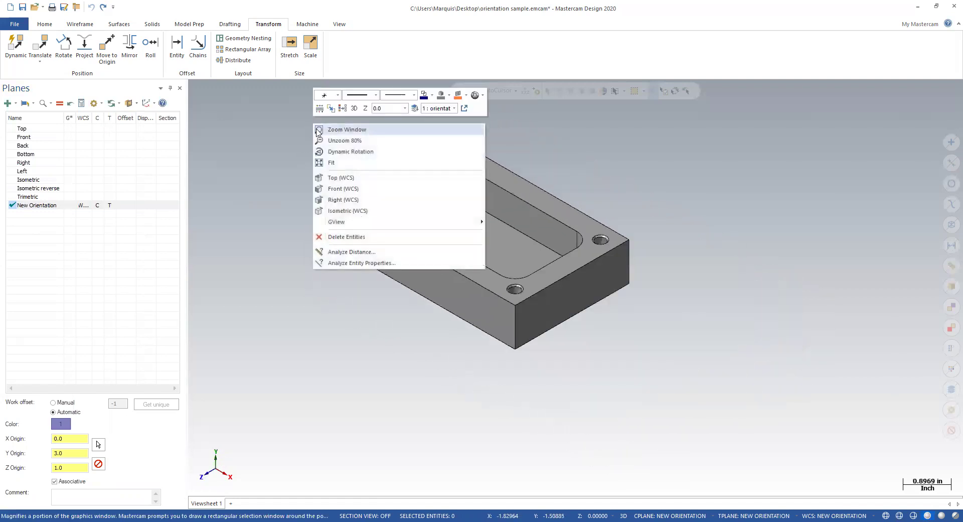
{"action": "left_click", "coordinate": [333, 178]}
{"action": "scroll", "coordinate": [403, 205], "scroll_direction": "up", "scroll_amount": 2}
{"action": "scroll", "coordinate": [404, 210], "scroll_direction": "down", "scroll_amount": 3}
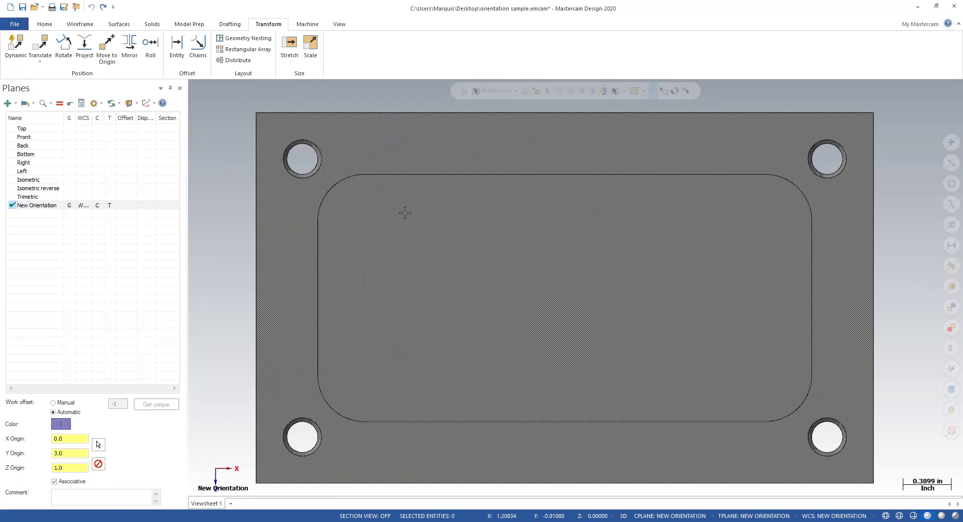
{"action": "right_click", "coordinate": [407, 211]}
{"action": "left_click", "coordinate": [434, 277]}
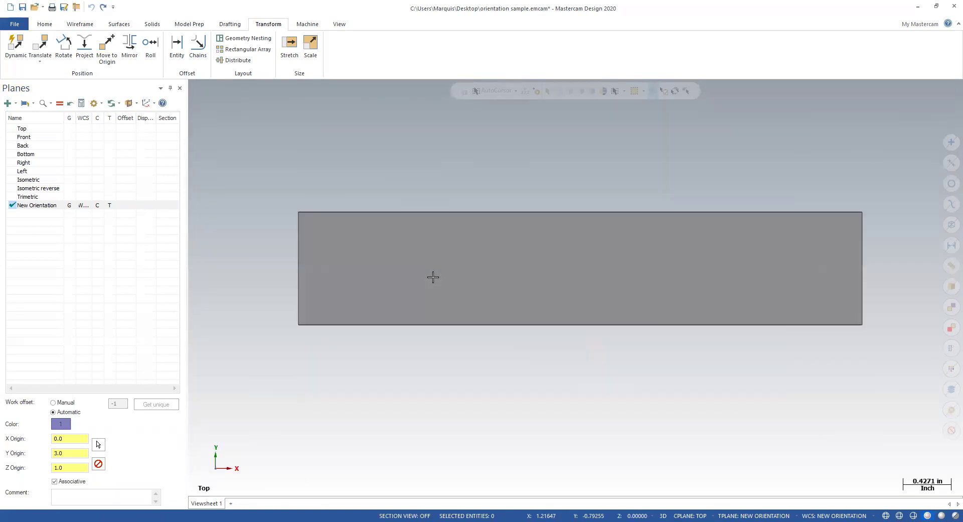
{"action": "right_click", "coordinate": [497, 207]}
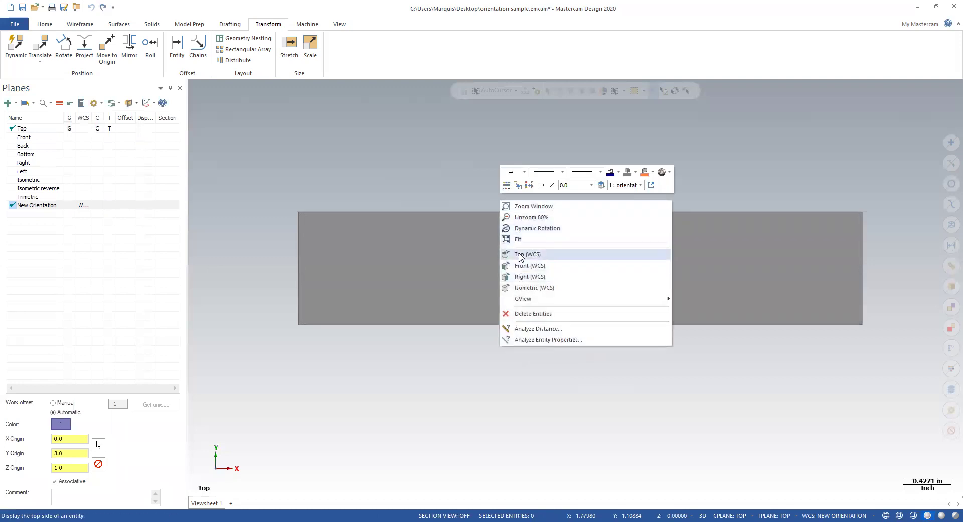
{"action": "left_click", "coordinate": [525, 287]}
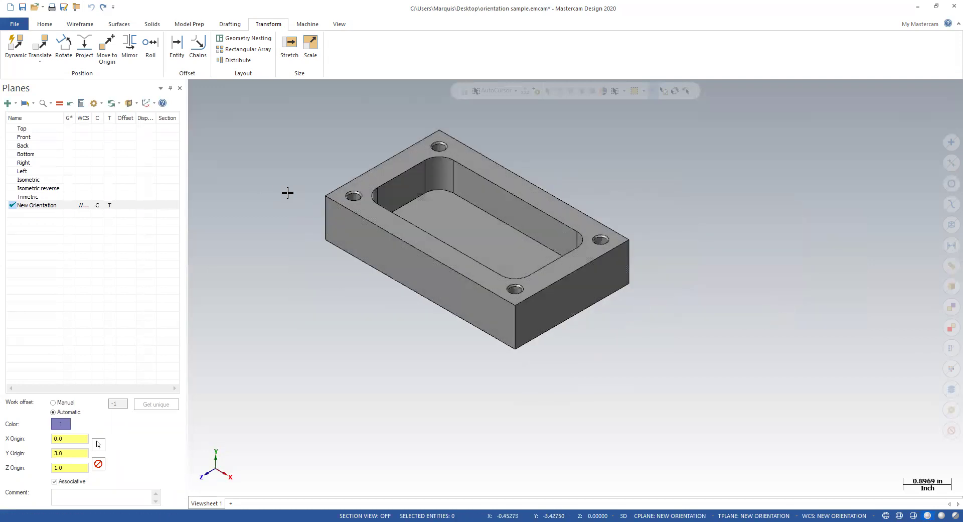